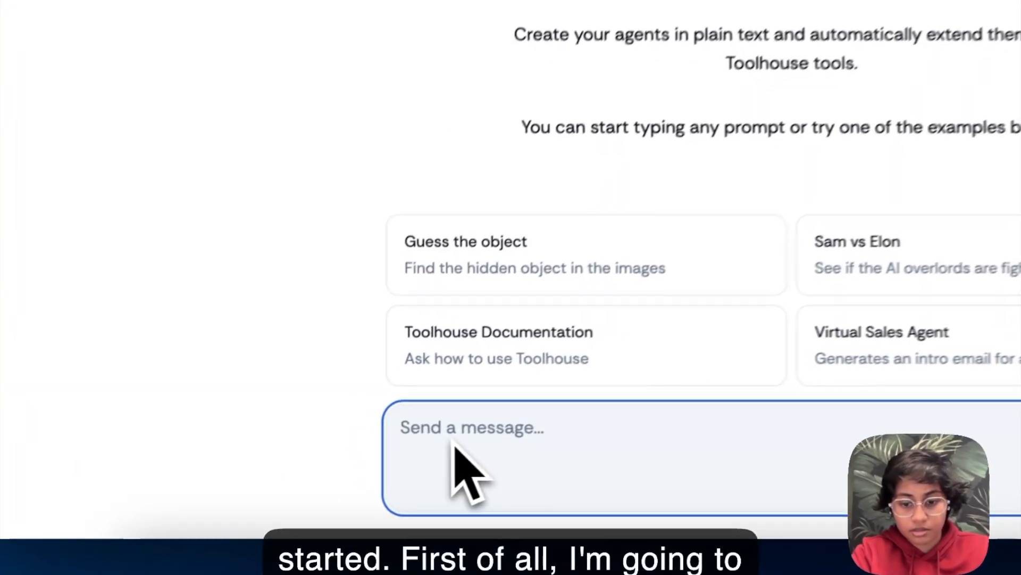
- Start the agent prompt with "I would like to get a workout routine for myself. Here are my details:" followed by a line break
{"action": "type", "text": "I would li"}
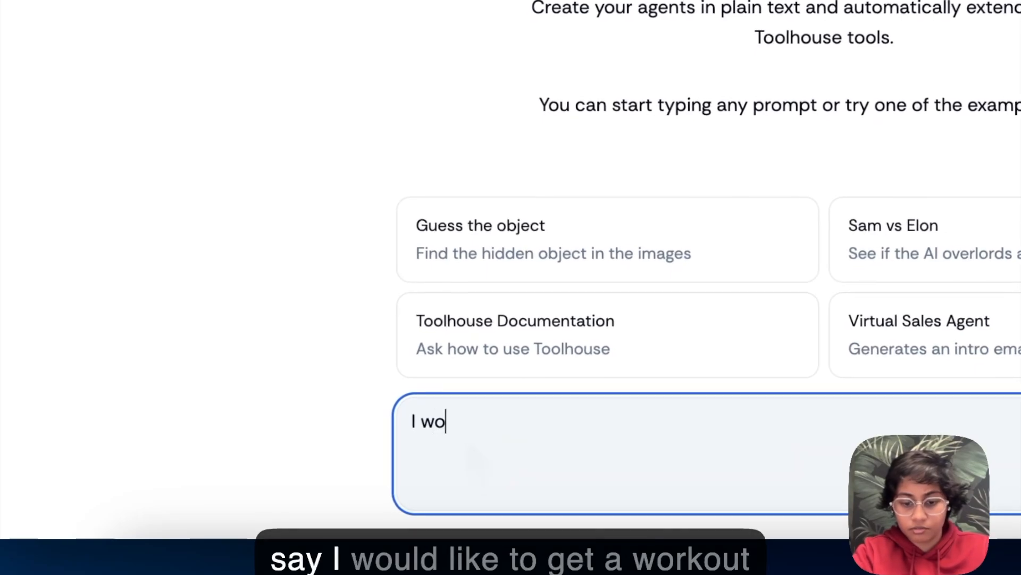
{"action": "type", "text": "ke to get a workout r"}
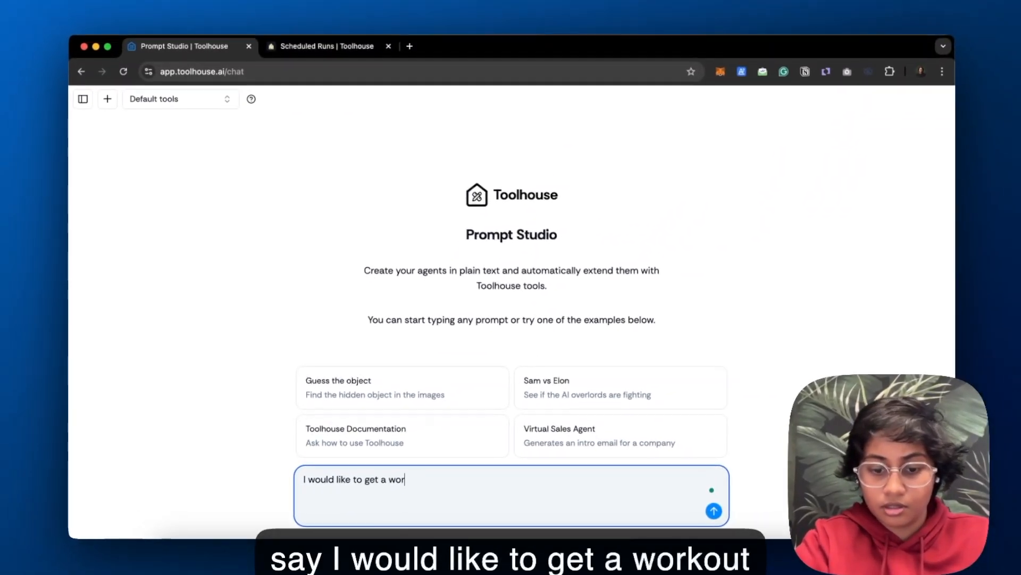
{"action": "type", "text": "outine for myself"}
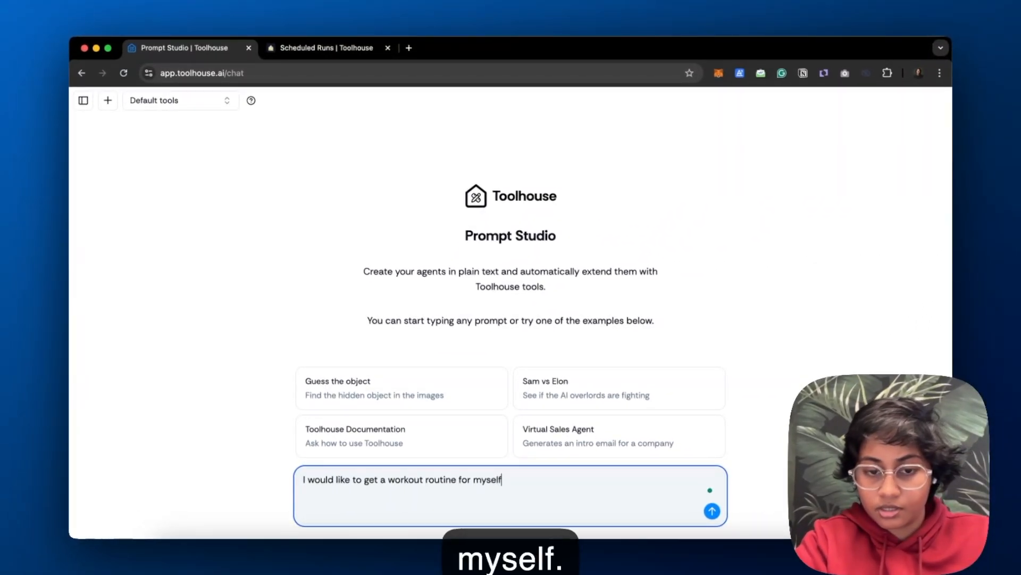
{"action": "type", "text": ". Here are my details"}
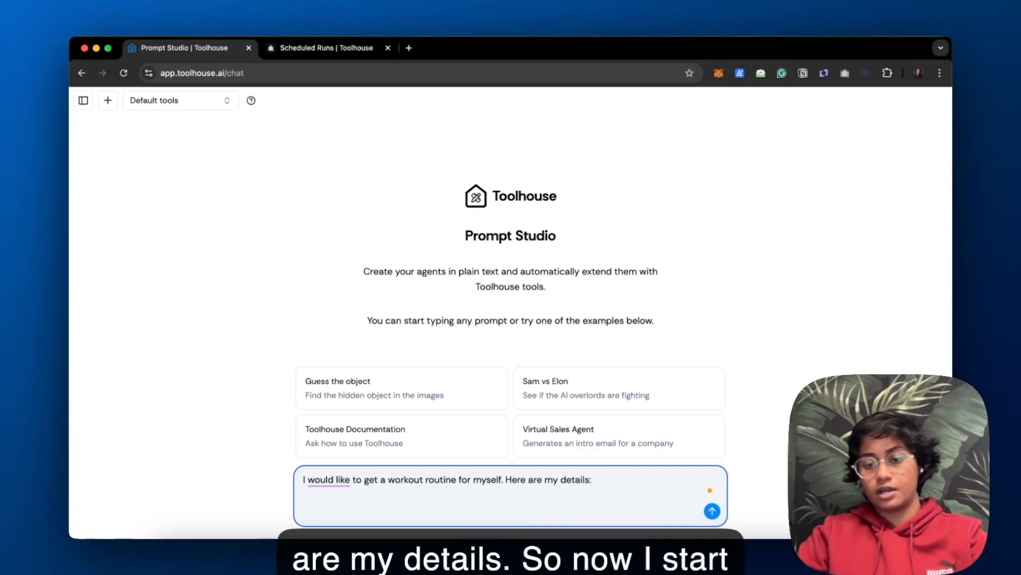
{"action": "type", "text": ":"}
{"action": "key", "text": "shift+Return"}
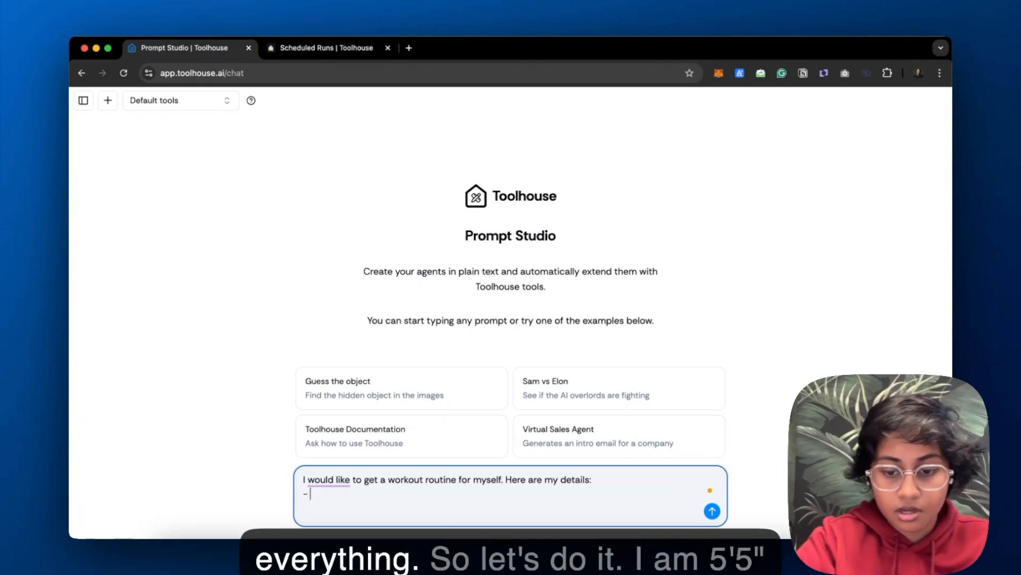
- Add the first detail bullet to the prompt: "I am 5'5" and I weigh 135 pounds."
{"action": "type", "text": "I am 5'%\""}
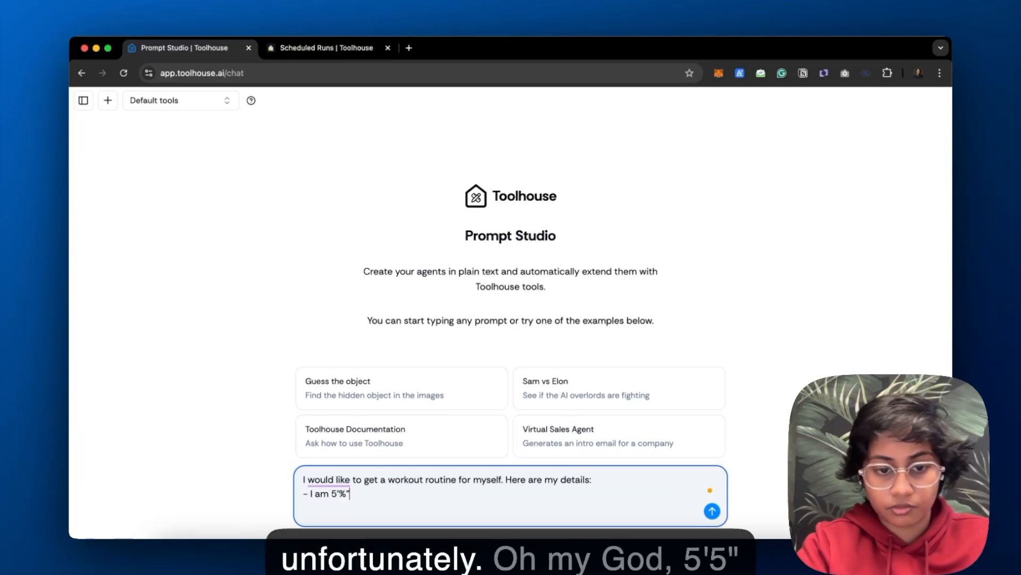
{"action": "type", "text": "5\""}
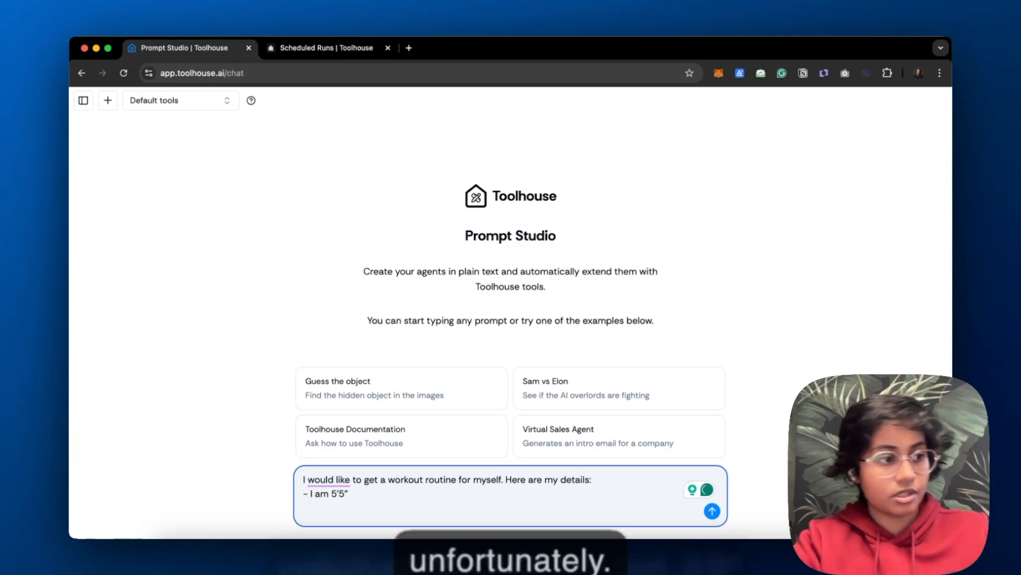
{"action": "type", "text": " and I weigh"}
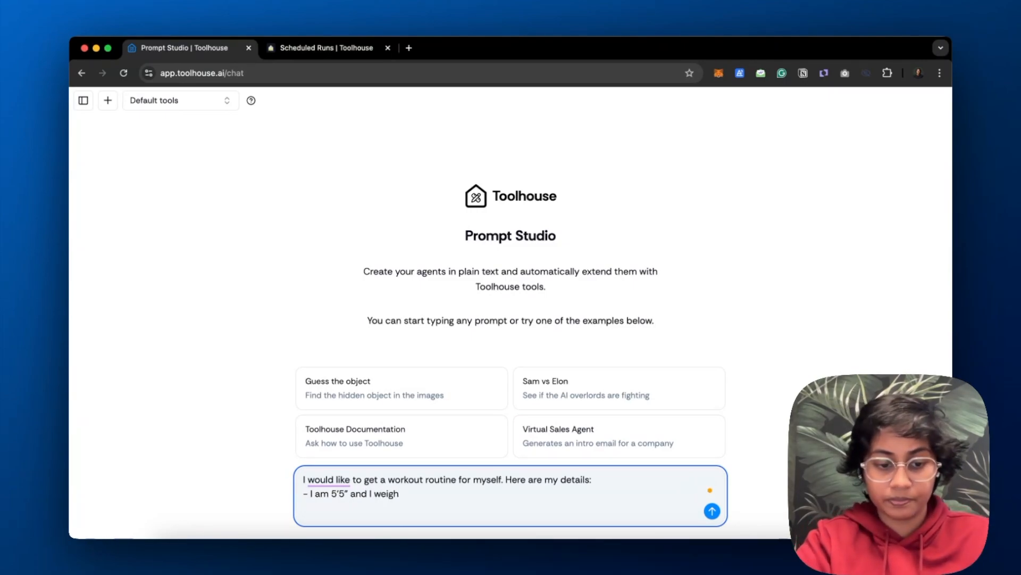
{"action": "type", "text": " 135 pounds."}
{"action": "key", "text": "shift+Return"}
- Add the bullet "I'd like to gain more muscle mass and reduce body fat at the same time."
{"action": "type", "text": "- "}
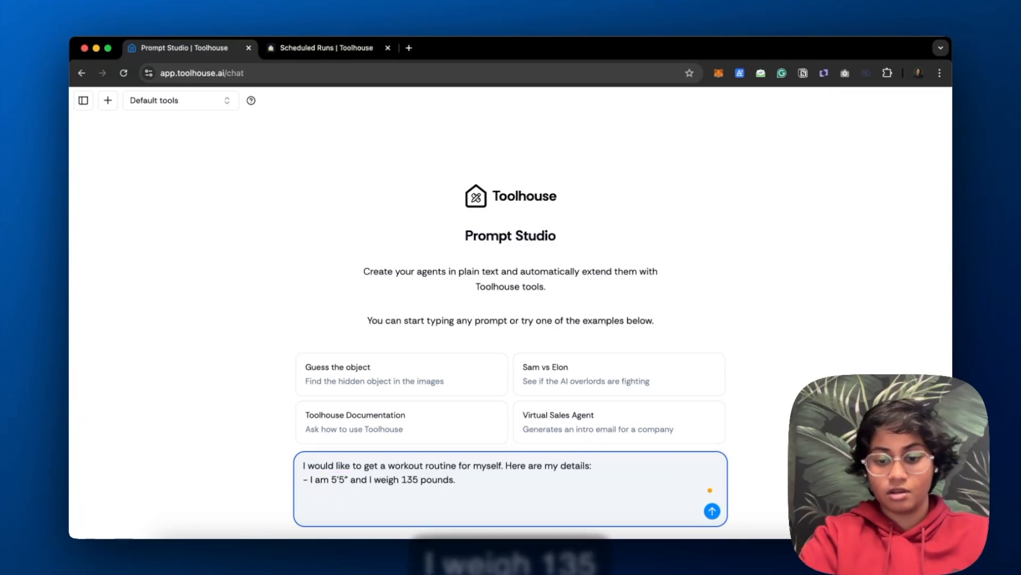
{"action": "type", "text": "I'd like to gain m"}
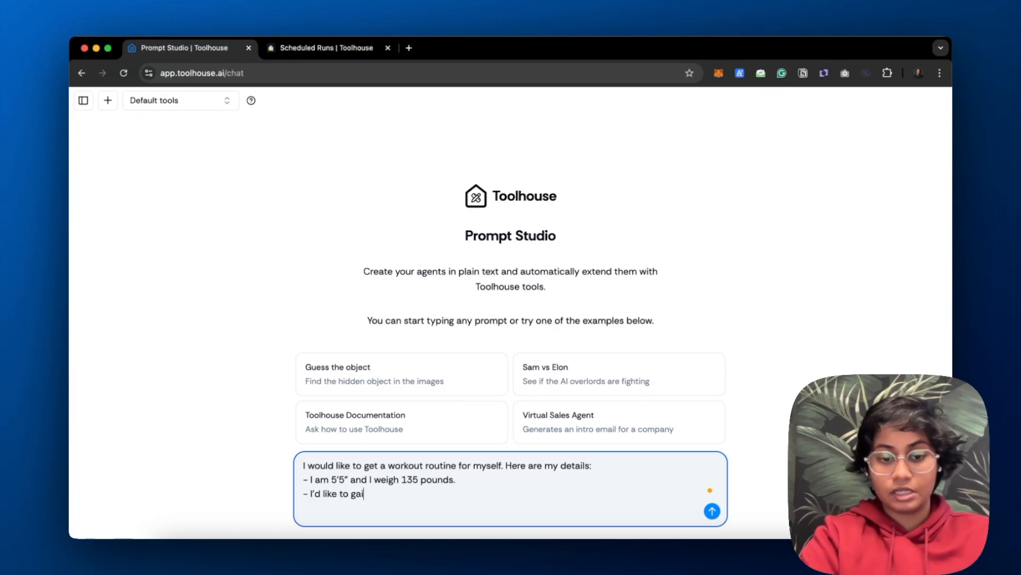
{"action": "type", "text": "ore muscle "}
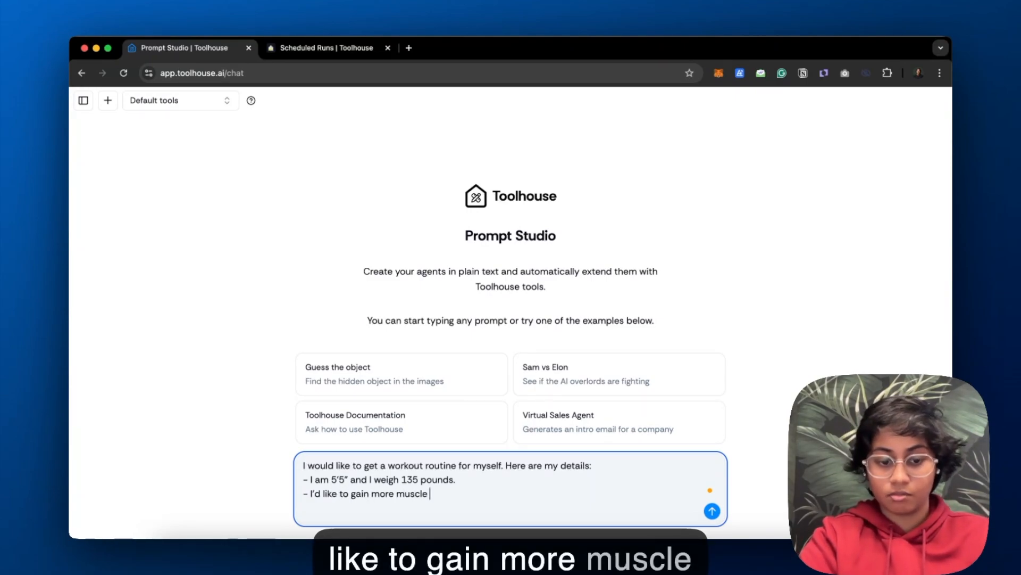
{"action": "type", "text": "mass and reduce body fat at the s"}
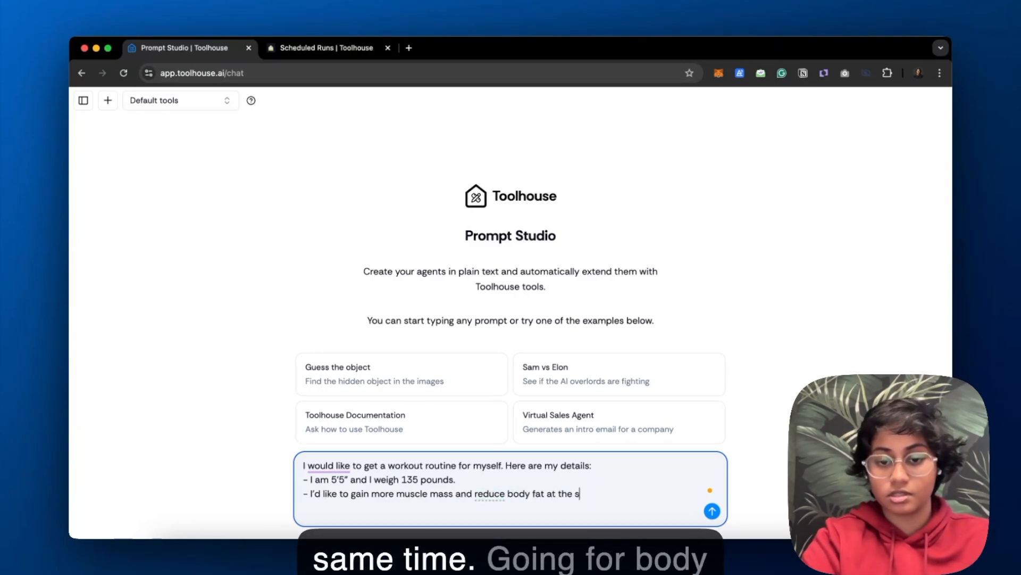
{"action": "type", "text": "ame time."}
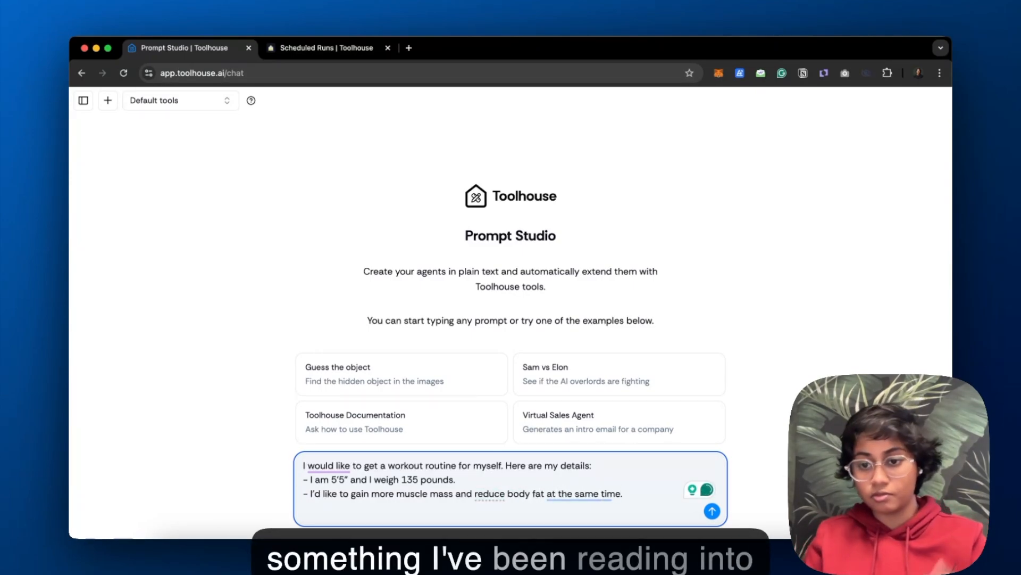
- Add the bullet "I would like a routine for 6 active days a week."
{"action": "key", "text": "shift+Return"}
{"action": "type", "text": "-"}
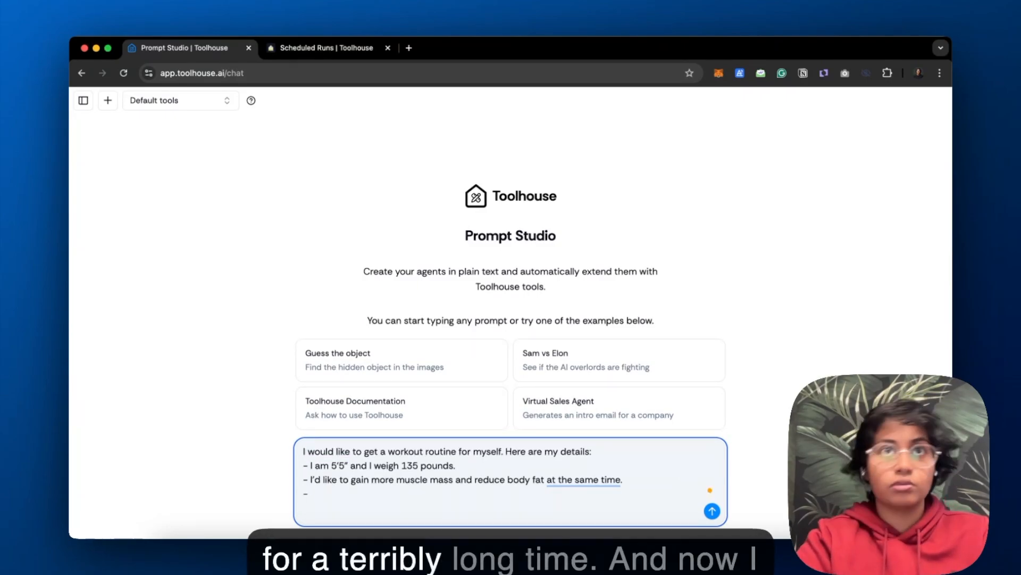
{"action": "type", "text": " I would like a ro"}
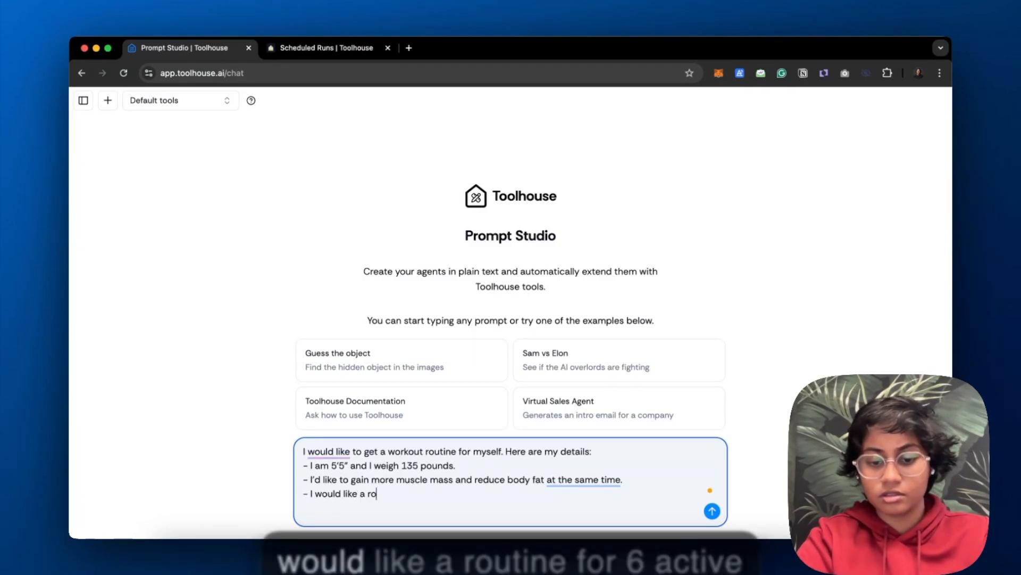
{"action": "type", "text": "utine for 6 active days a week."}
- Add the bullet "I would like to train each major muscle group twice a week."
{"action": "key", "text": "shift+Return"}
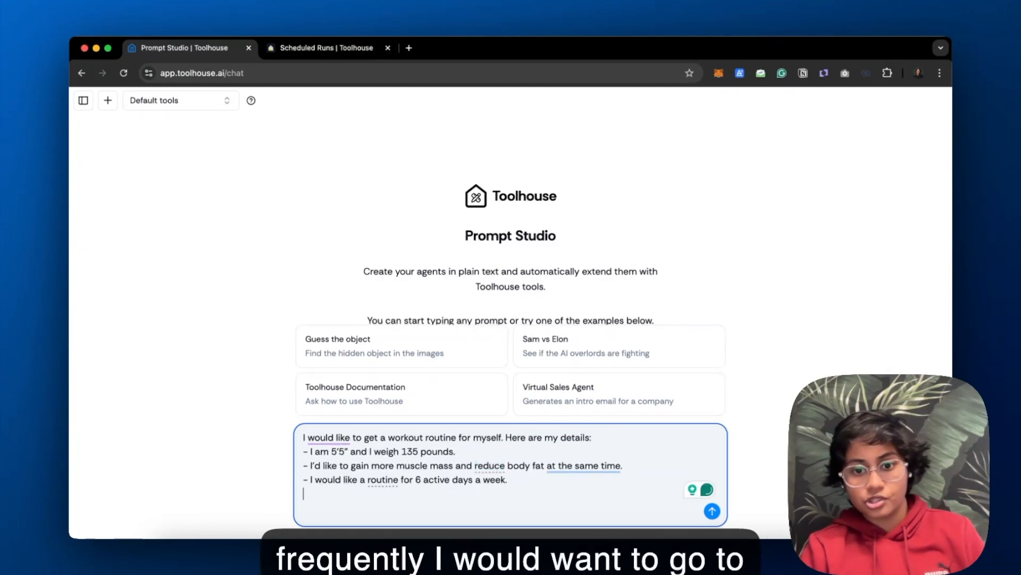
{"action": "type", "text": "-"}
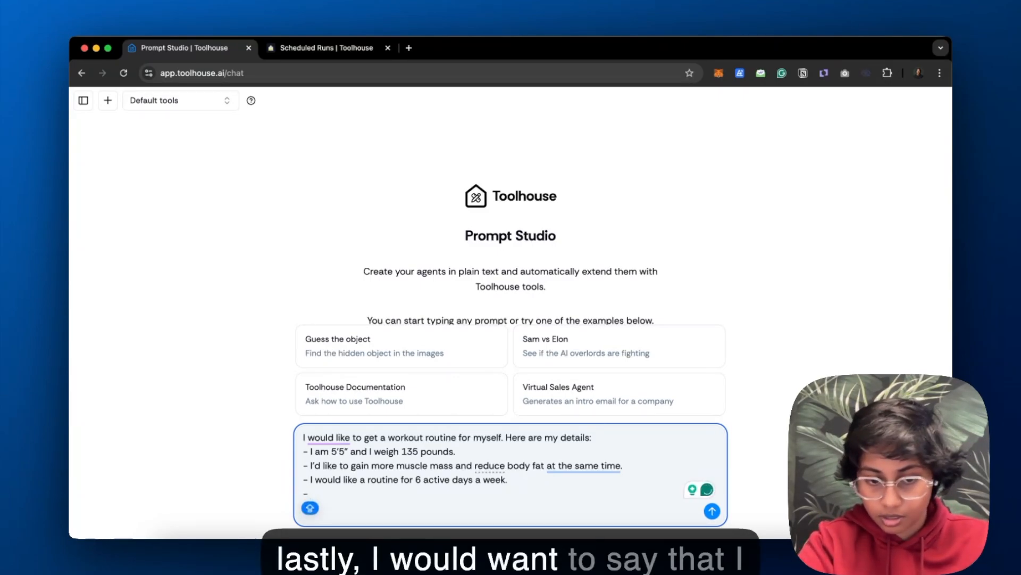
{"action": "type", "text": "I would like to train each major muscle group twice a"}
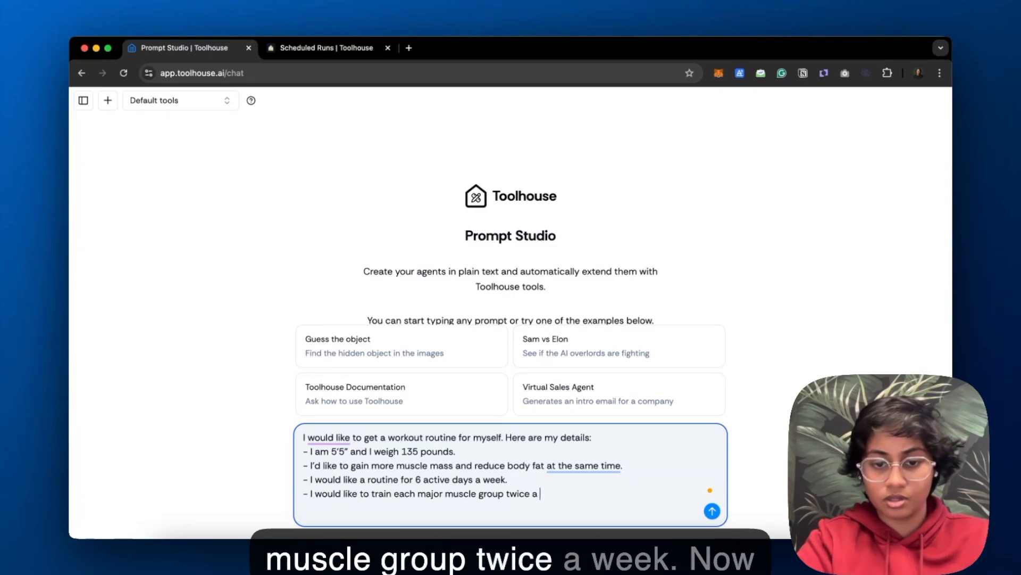
{"action": "type", "text": " week."}
- After a blank line, begin item 1: "I'd like you to use the tools at your disposal to recommend a routine that is science and research"
{"action": "key", "text": "shift+Return"}
{"action": "key", "text": "shift+Return"}
{"action": "type", "text": "1."}
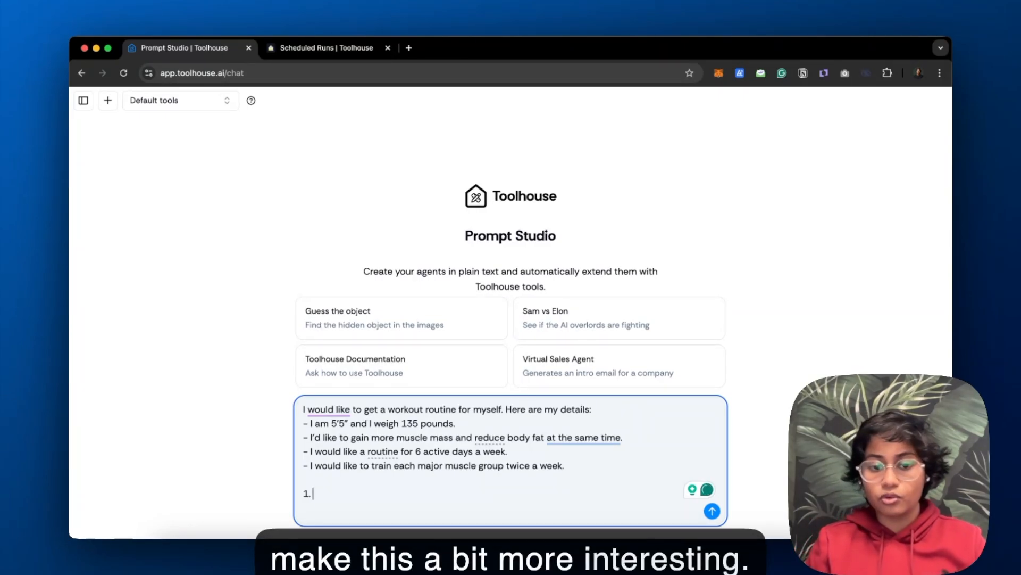
{"action": "key", "text": "Caps_Lock"}
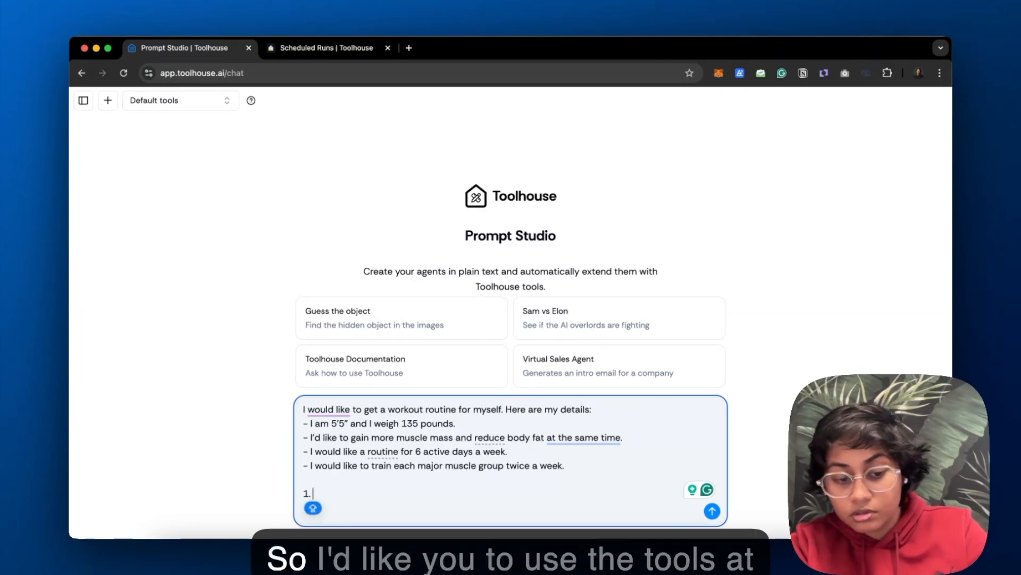
{"action": "type", "text": "I'd li"}
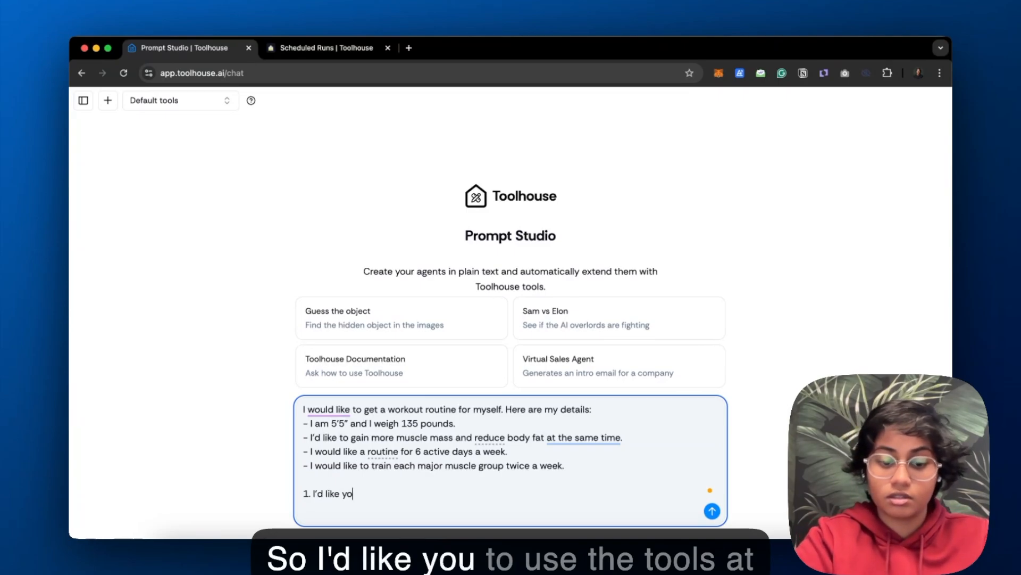
{"action": "type", "text": "ke you to use the tools at "}
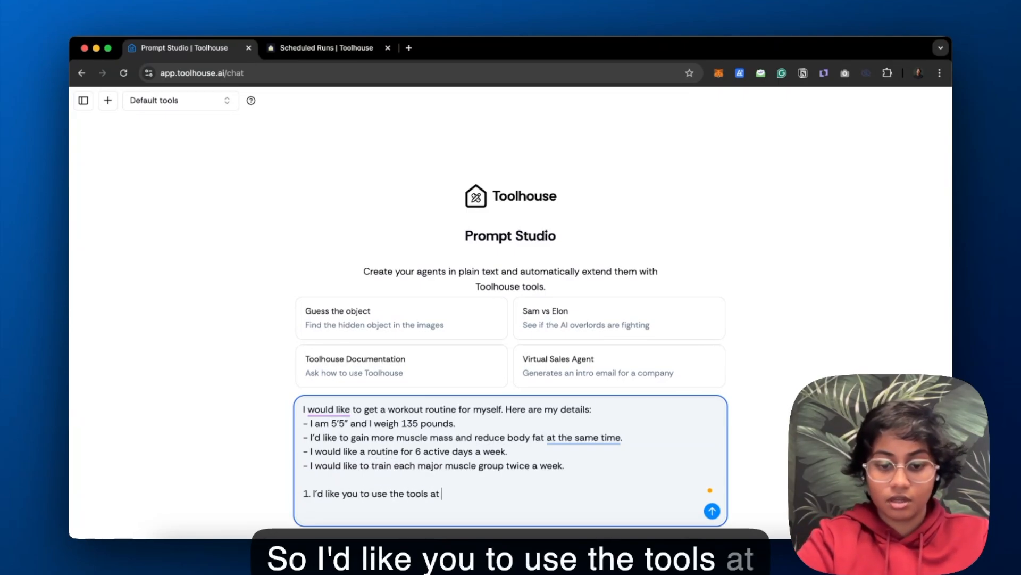
{"action": "type", "text": "your disposal to recommend a rout"}
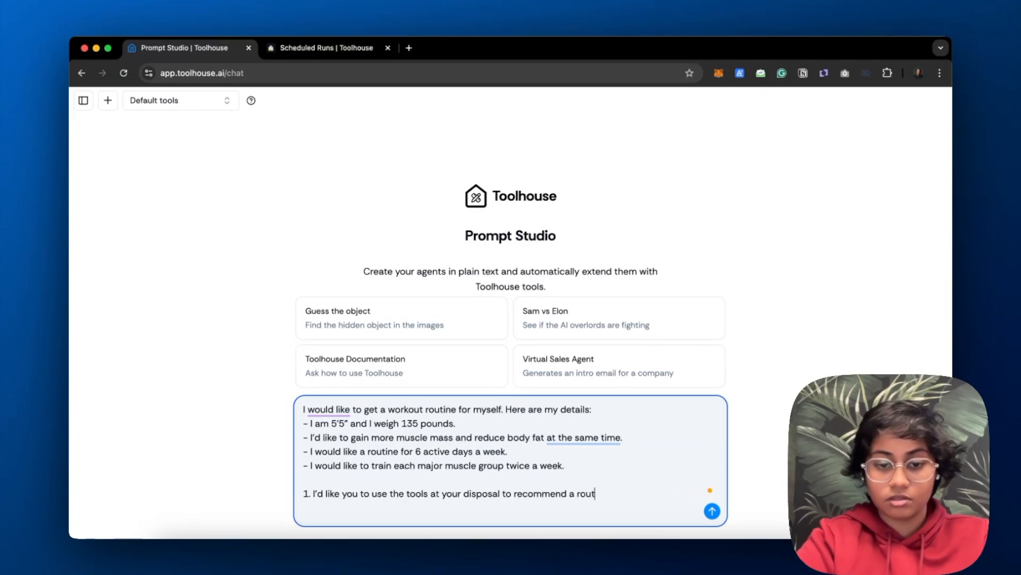
{"action": "type", "text": "ine that is science "}
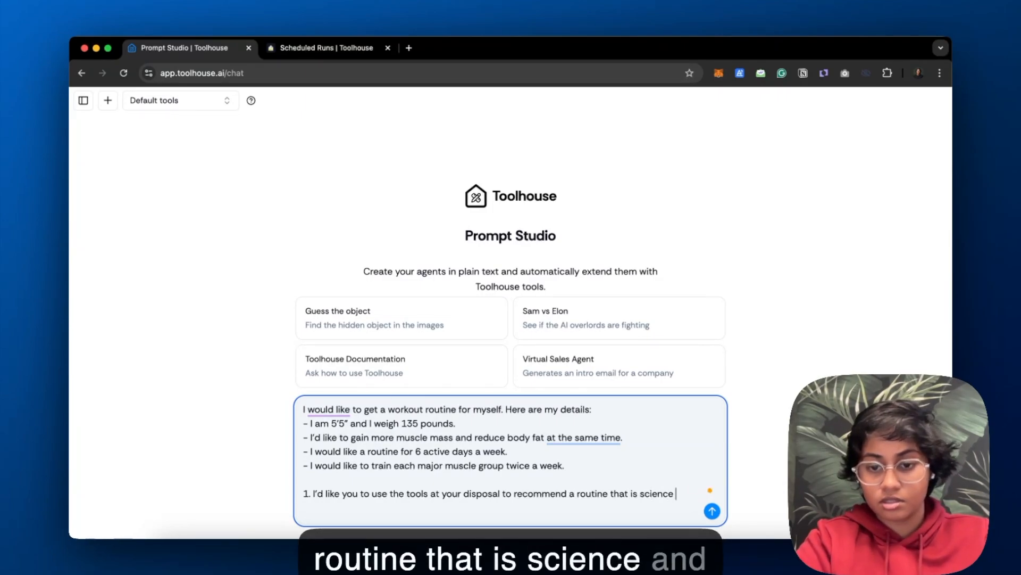
{"action": "type", "text": "and research"}
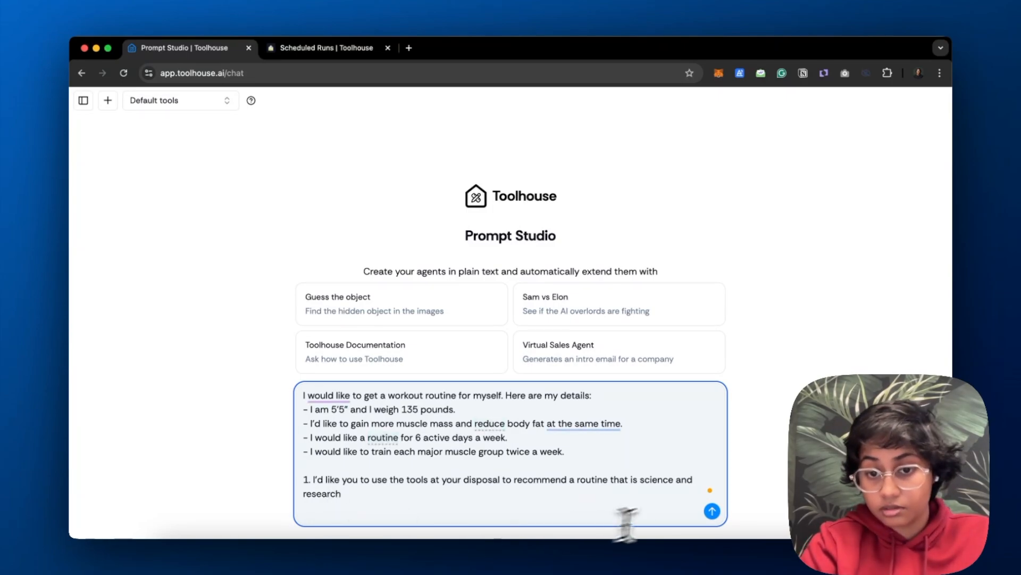
- Replace the word "science" in item 1 with "scientifically proven" and return to the end of the sentence
{"action": "double_click", "coordinate": [656, 480]}
{"action": "type", "text": "scientifical"}
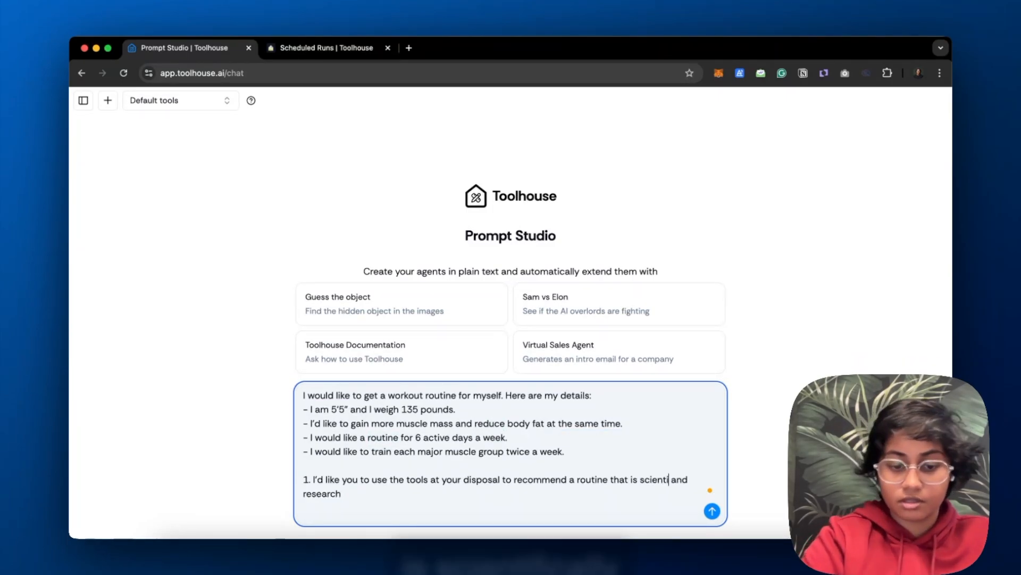
{"action": "type", "text": "ly proven"}
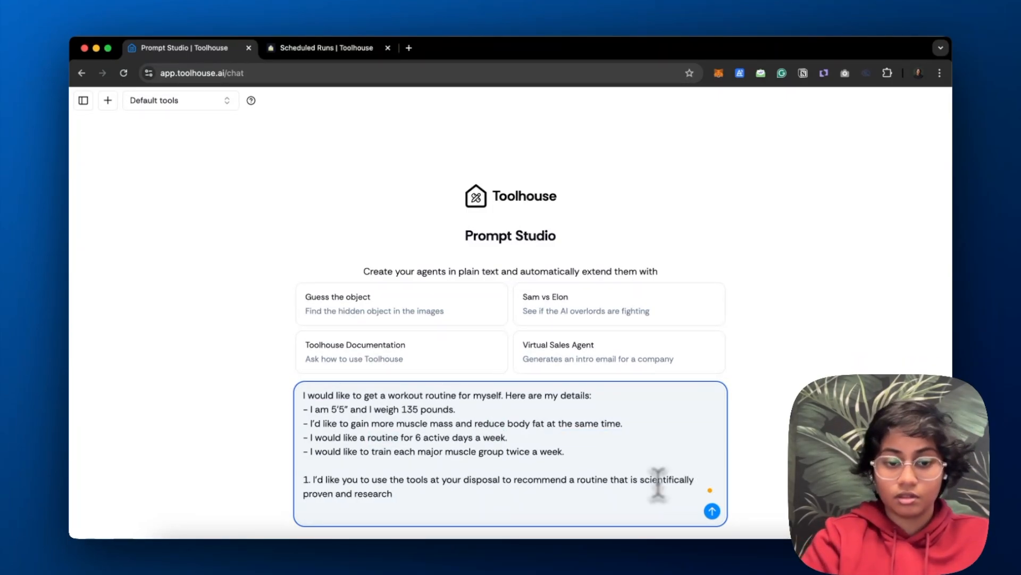
{"action": "left_click", "coordinate": [398, 495]}
- Finish item 1 with "backed. Look for the most recently published research papers and quote them in your response."
{"action": "type", "text": "backed. Look for the "}
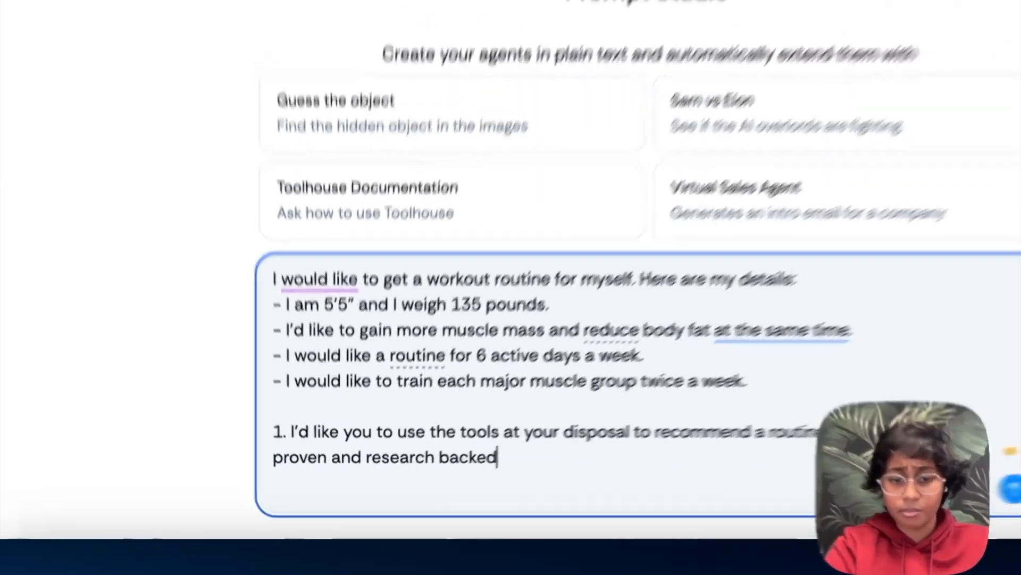
{"action": "type", "text": "most recently "}
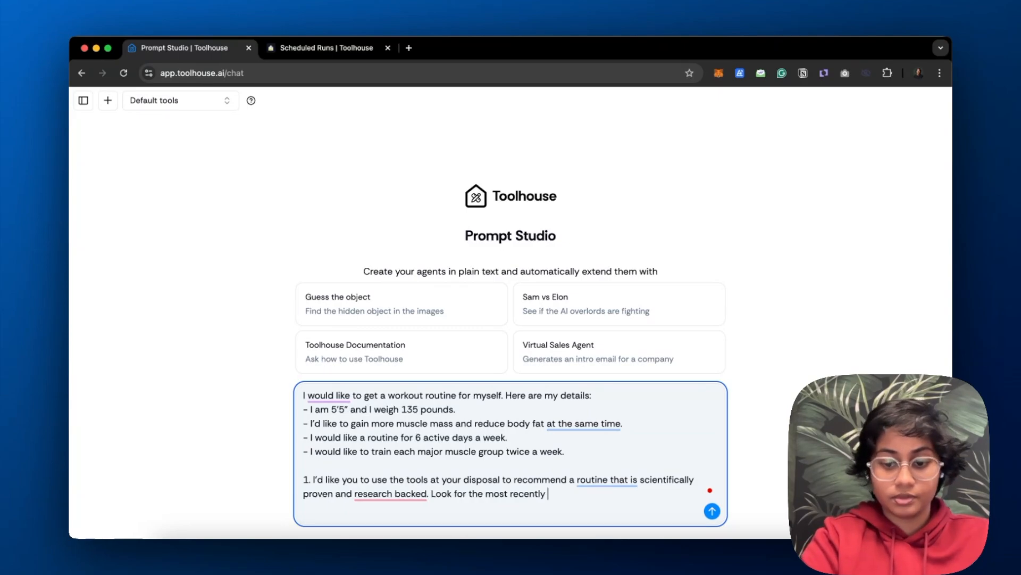
{"action": "type", "text": "oublished research papers and quote"}
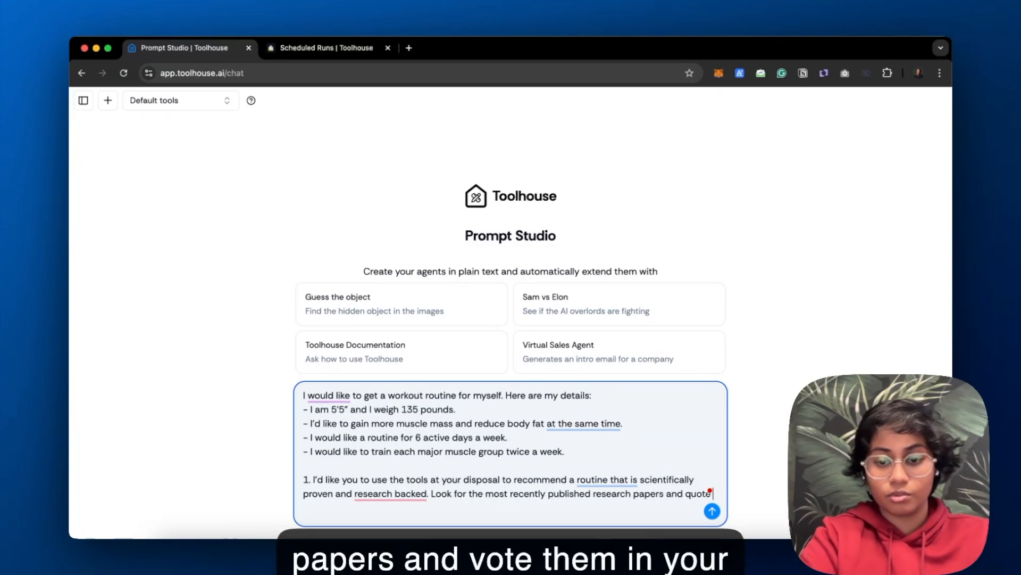
{"action": "type", "text": " them in your response."}
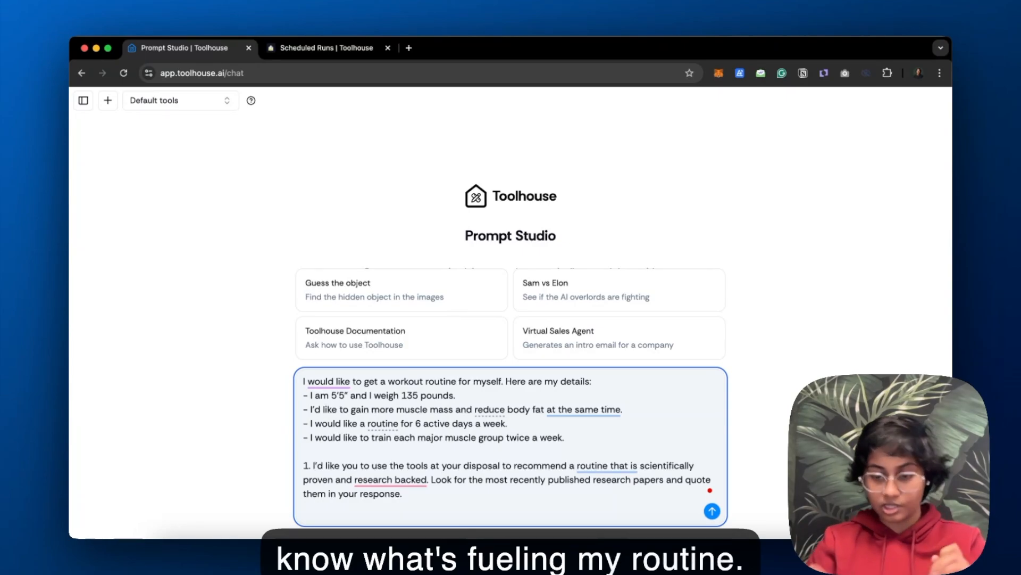
- Add item 2: "Send me an email that is well formatted with HTML and CSS, as if it were coming from an established publication."
{"action": "key", "text": "shift+Return"}
{"action": "type", "text": "2. Send me an email"}
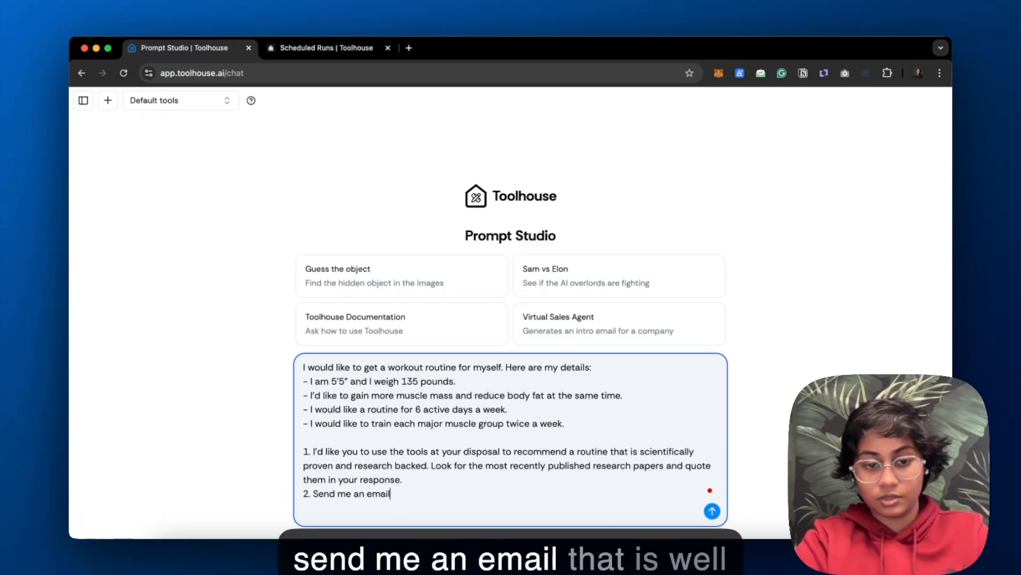
{"action": "type", "text": " that is well formatted"}
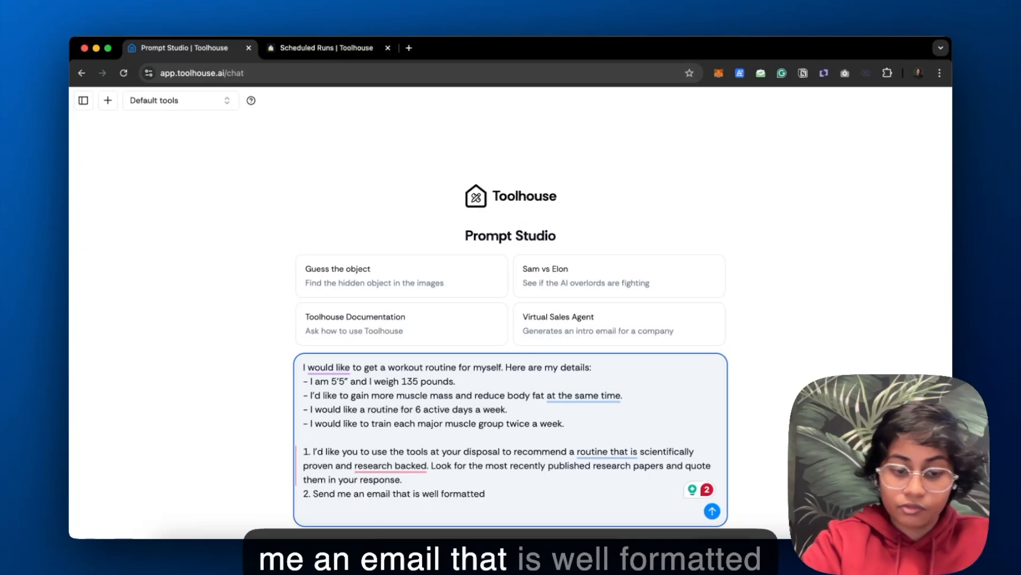
{"action": "type", "text": "h HT"}
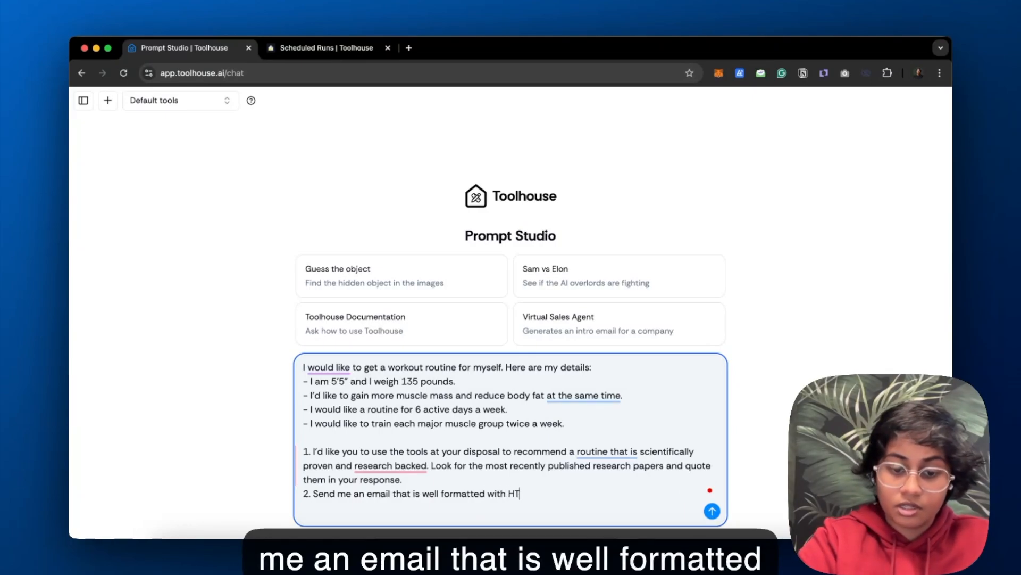
{"action": "type", "text": "ML and CSS, as i"}
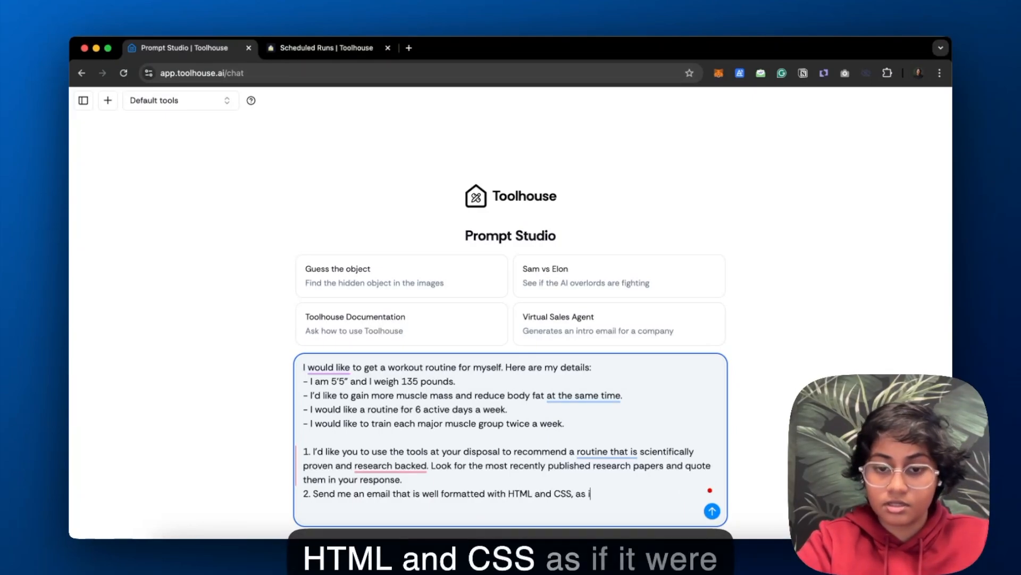
{"action": "type", "text": "f it were coming from"}
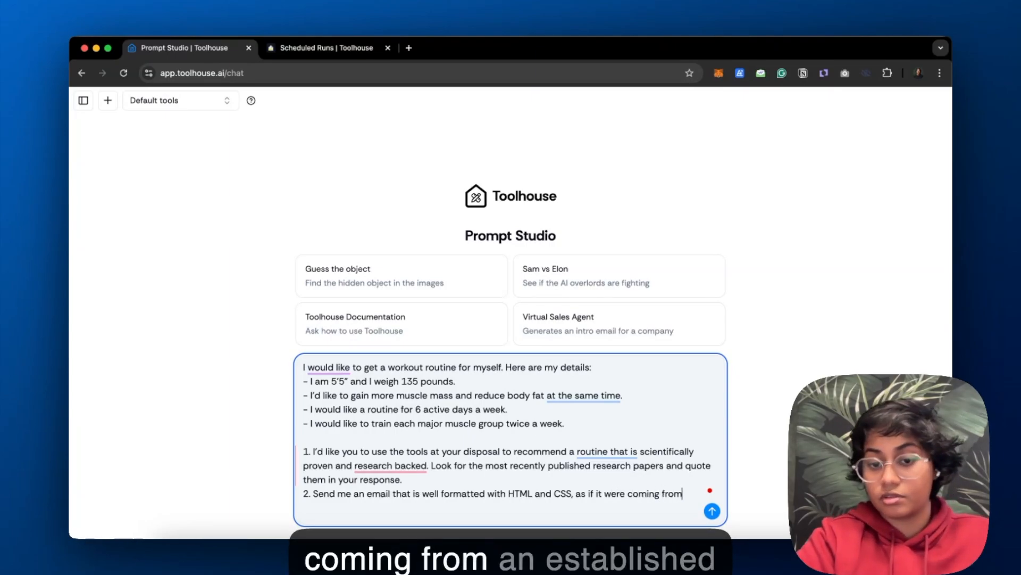
{"action": "type", "text": " an established publication."}
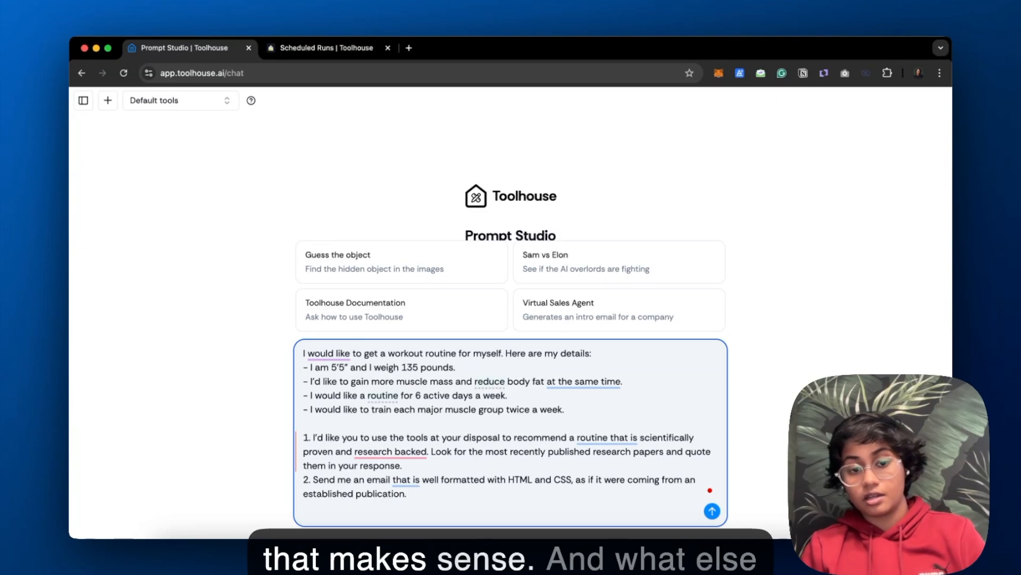
- Add item 3: "Generate a nice header image and send it to me in the same email with an <img> tag."
{"action": "key", "text": "Return"}
{"action": "type", "text": "3. "}
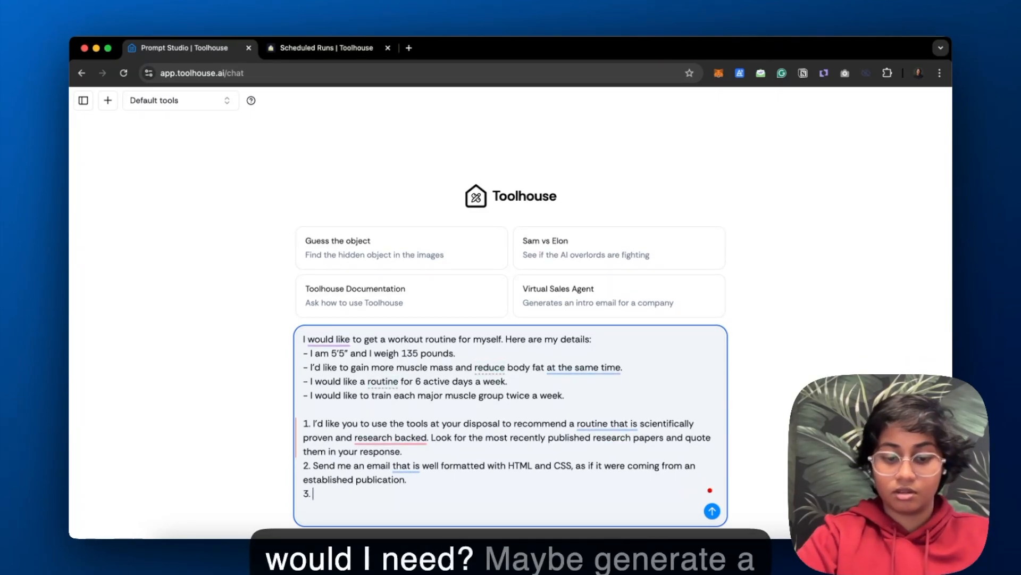
{"action": "type", "text": "Generate a nice header"}
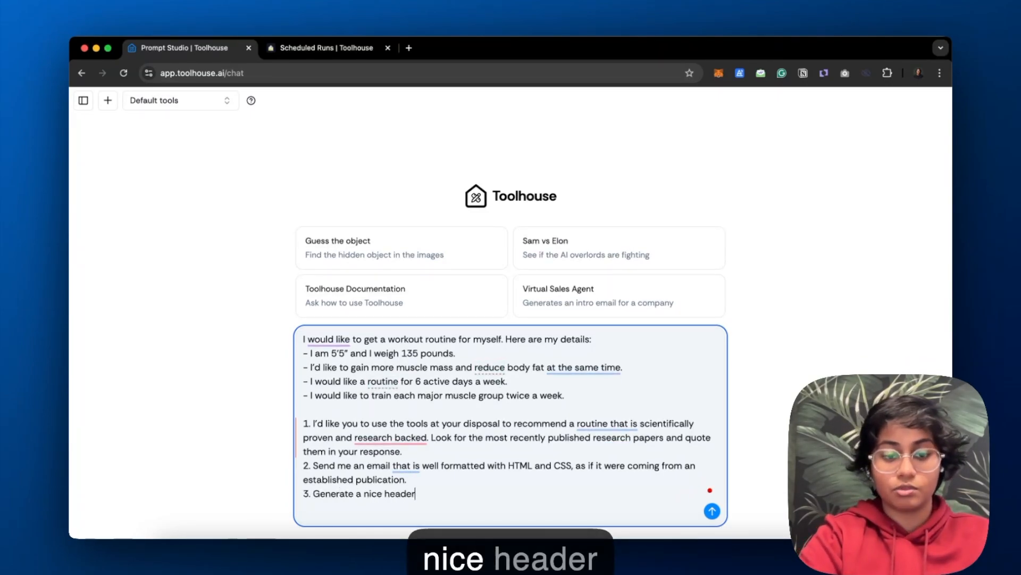
{"action": "type", "text": " image and send i"}
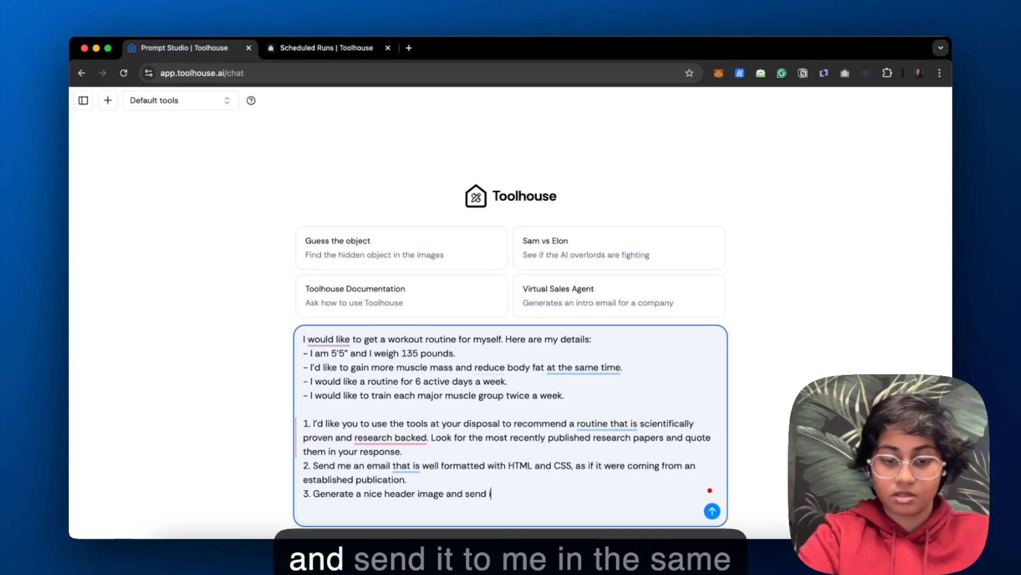
{"action": "type", "text": "t to me in the s"}
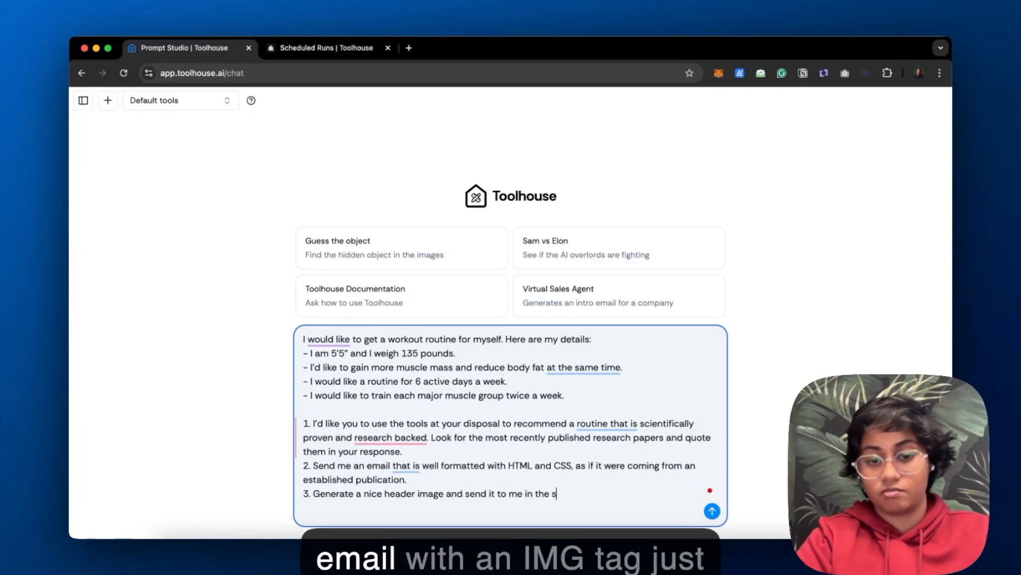
{"action": "type", "text": "ame email with an <img> tag."}
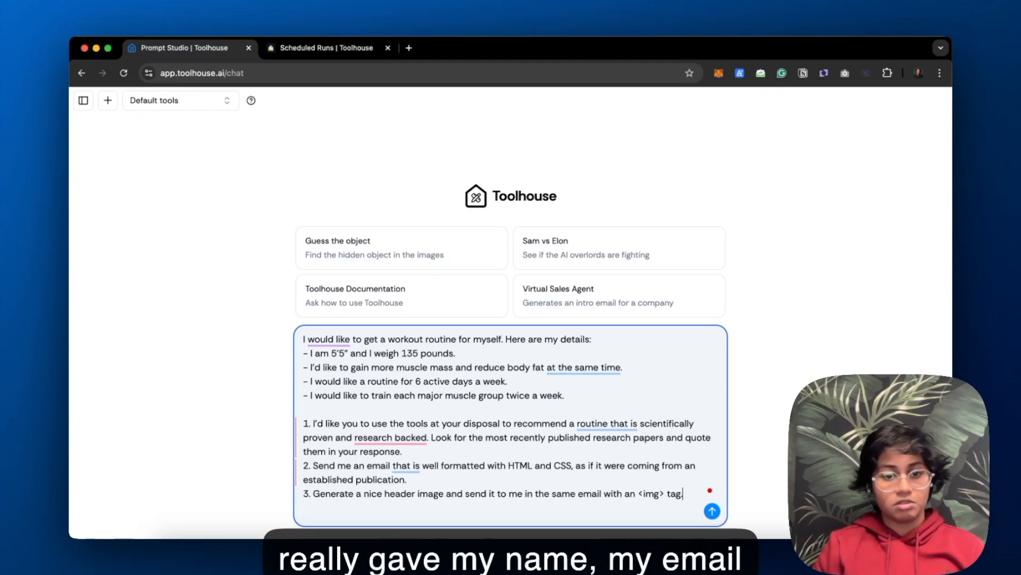
- Add item 4: "Look for my details in your memory, if you don't have my name and email, ask me for the same." and submit the prompt
{"action": "key", "text": "Return"}
{"action": "type", "text": "4"}
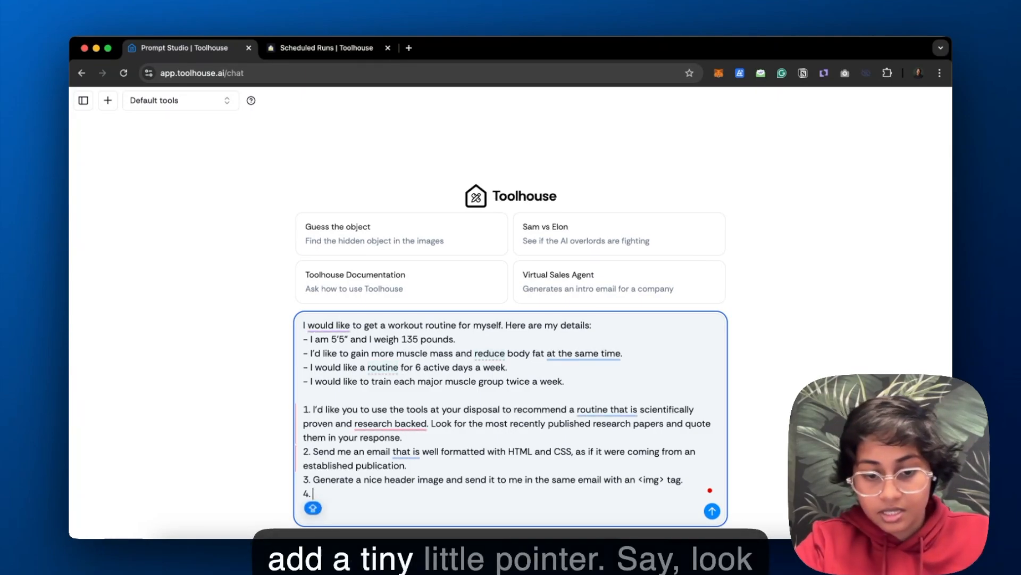
{"action": "type", "text": ". Look for m"}
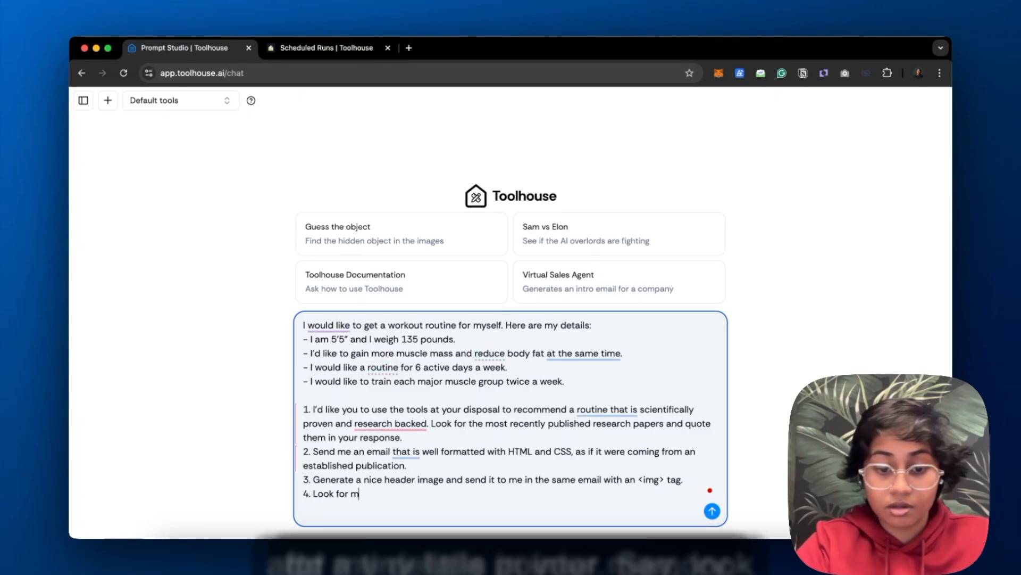
{"action": "type", "text": "y details in your memory"}
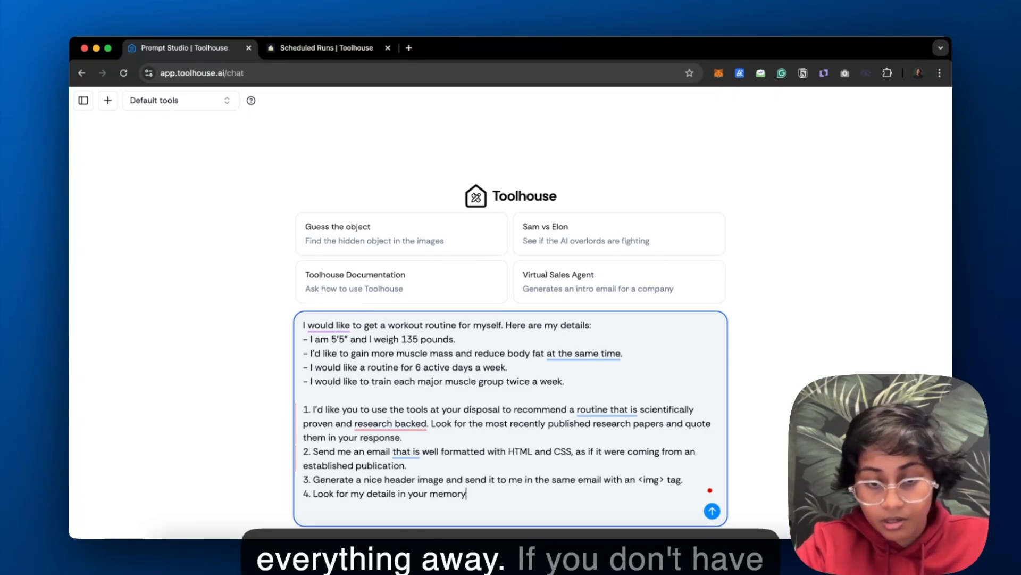
{"action": "type", "text": "you don't have it"}
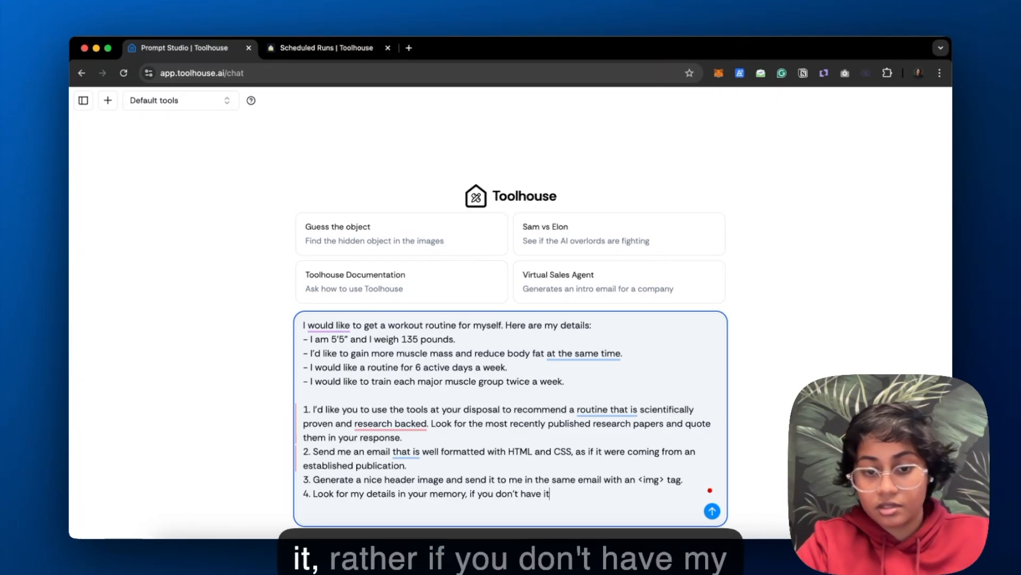
{"action": "key", "text": "BackSpace"}
{"action": "key", "text": "BackSpace"}
{"action": "key", "text": "BackSpace"}
{"action": "type", "text": "my na"}
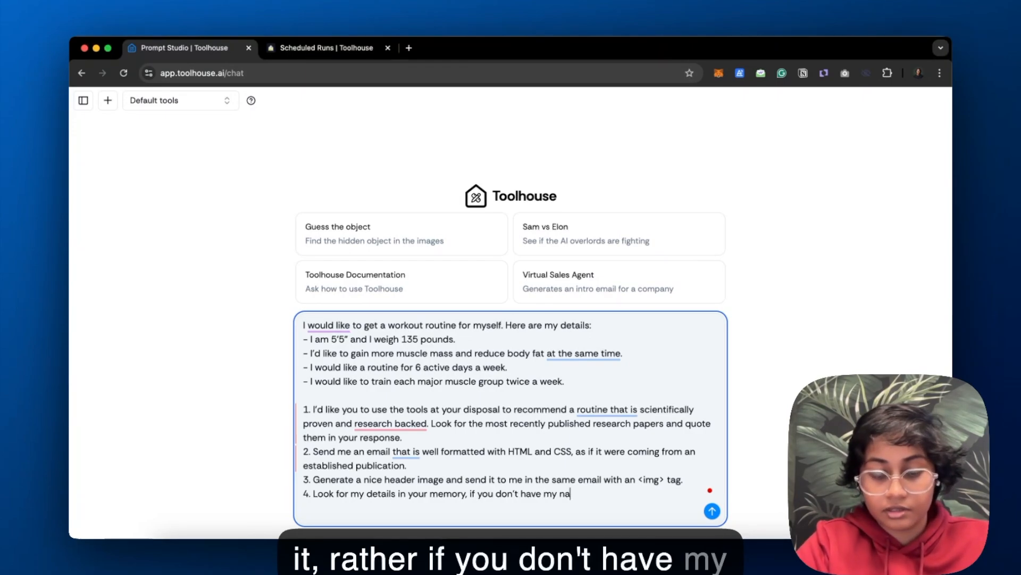
{"action": "type", "text": "me and email, ask me for the same."}
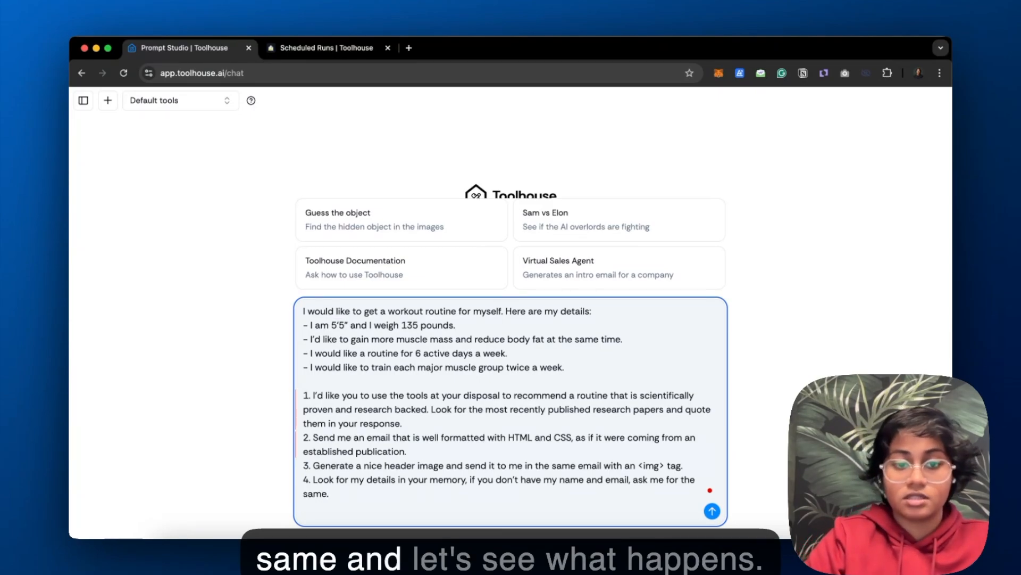
{"action": "key", "text": "Return"}
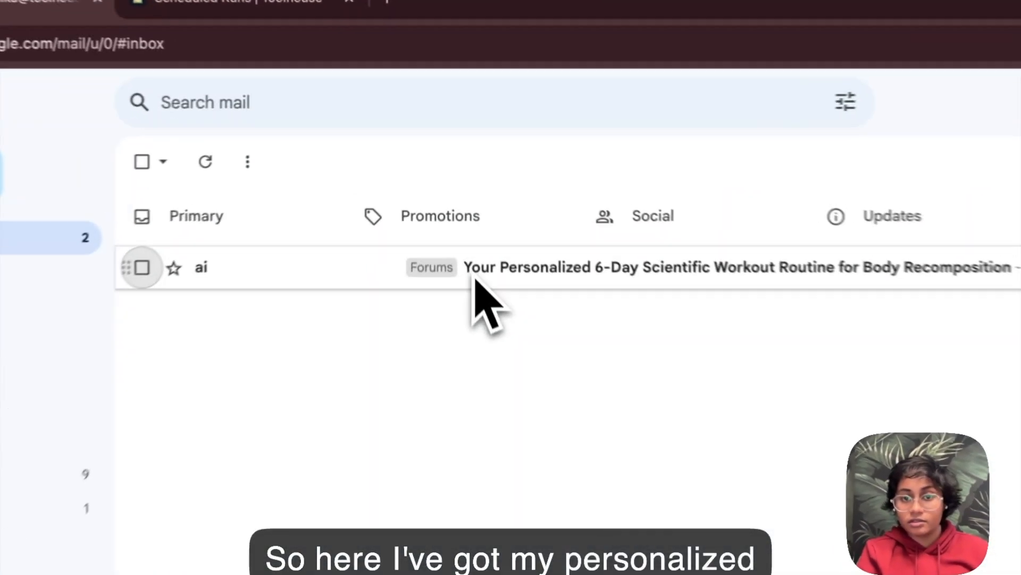
- In the Gmail inbox, open the personalized workout routine email and read through its program overview, 6-day split and additional guidelines
{"action": "left_click", "coordinate": [460, 199]}
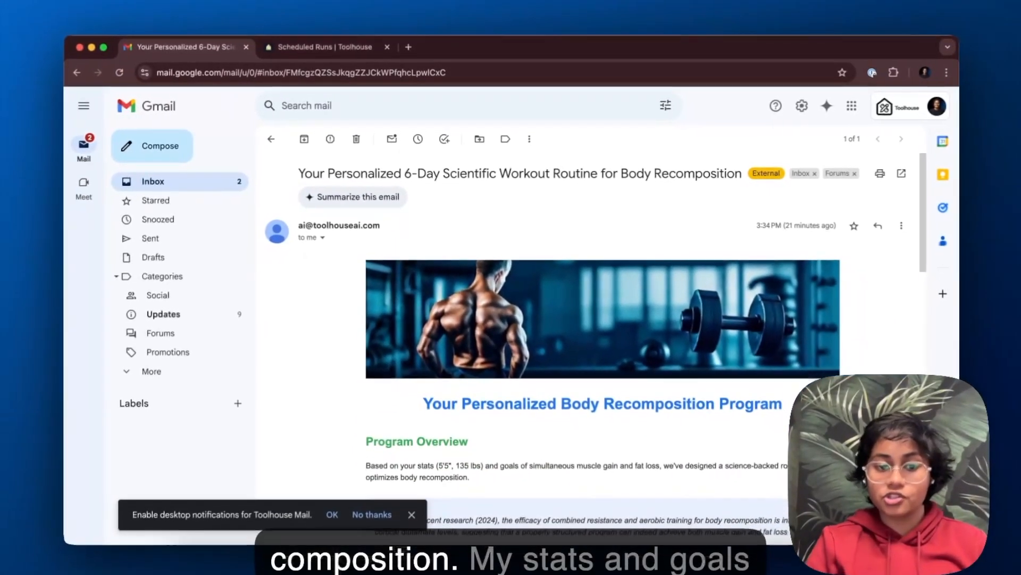
{"action": "scroll", "coordinate": [542, 426], "scroll_direction": "down", "scroll_amount": 5}
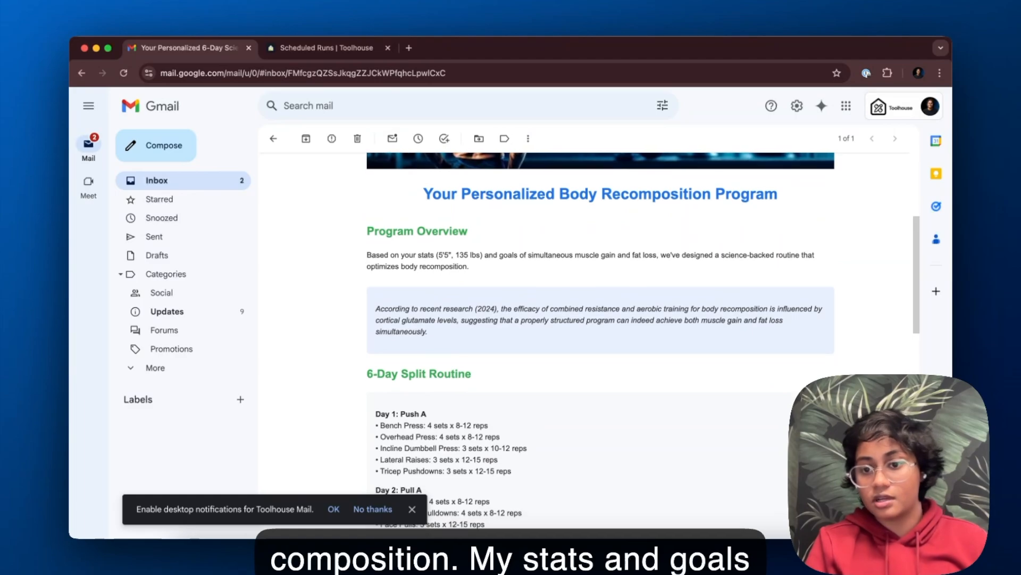
{"action": "scroll", "coordinate": [600, 346], "scroll_direction": "down", "scroll_amount": 6}
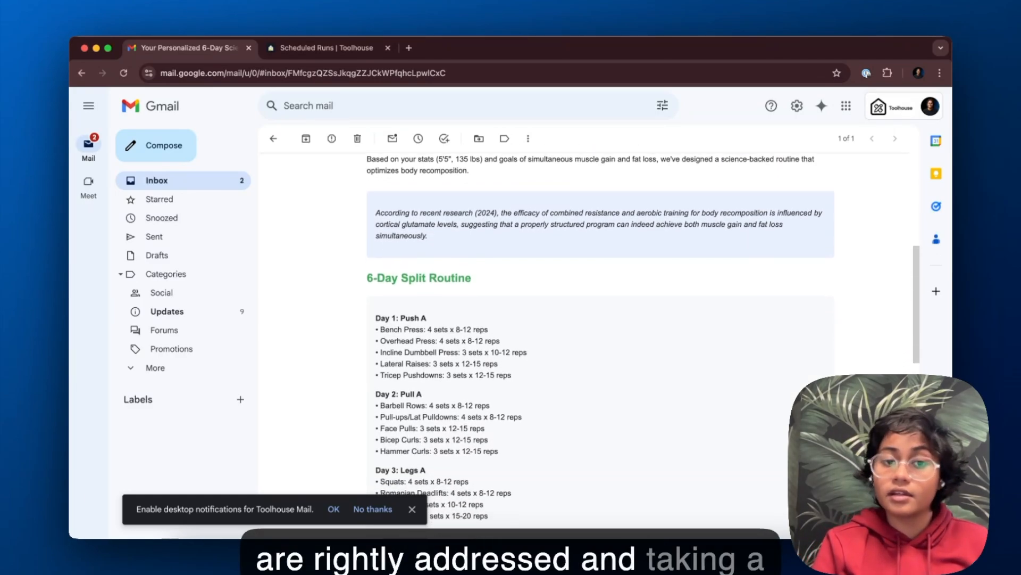
{"action": "scroll", "coordinate": [600, 346], "scroll_direction": "down", "scroll_amount": 4}
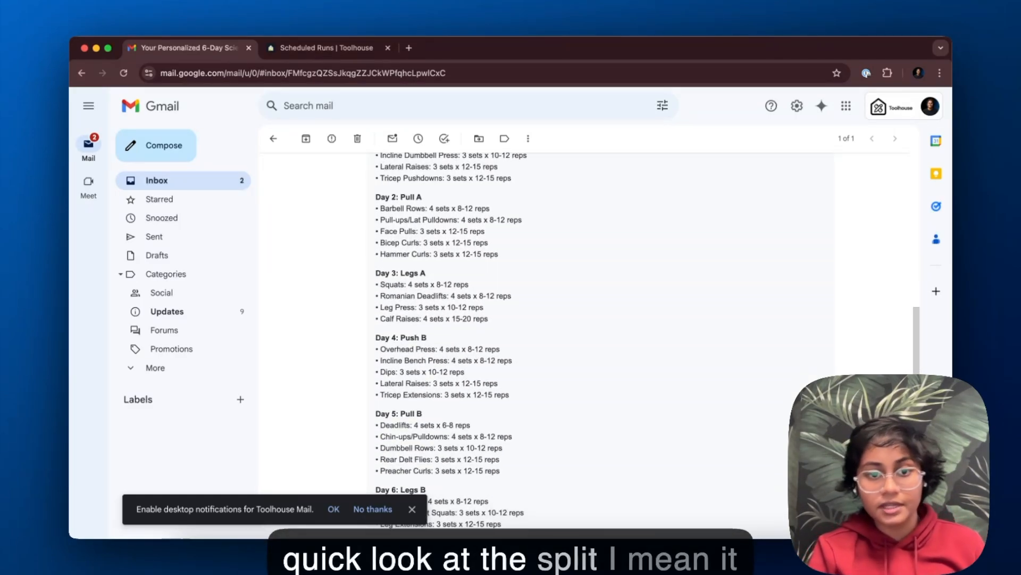
{"action": "scroll", "coordinate": [600, 346], "scroll_direction": "down", "scroll_amount": 5}
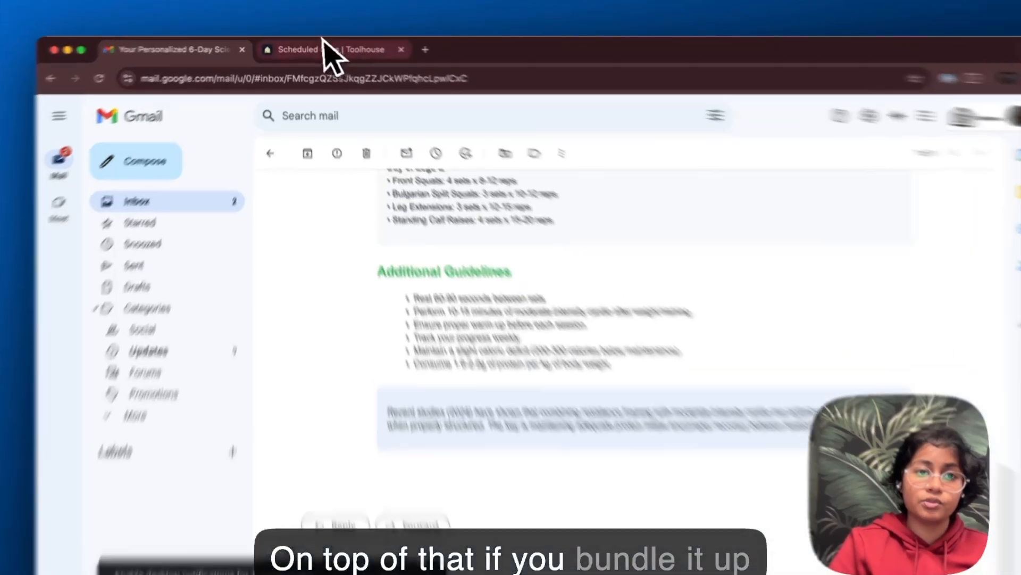
- Switch to the Scheduled Runs page of the Toolhouse documentation
{"action": "left_click", "coordinate": [314, 48]}
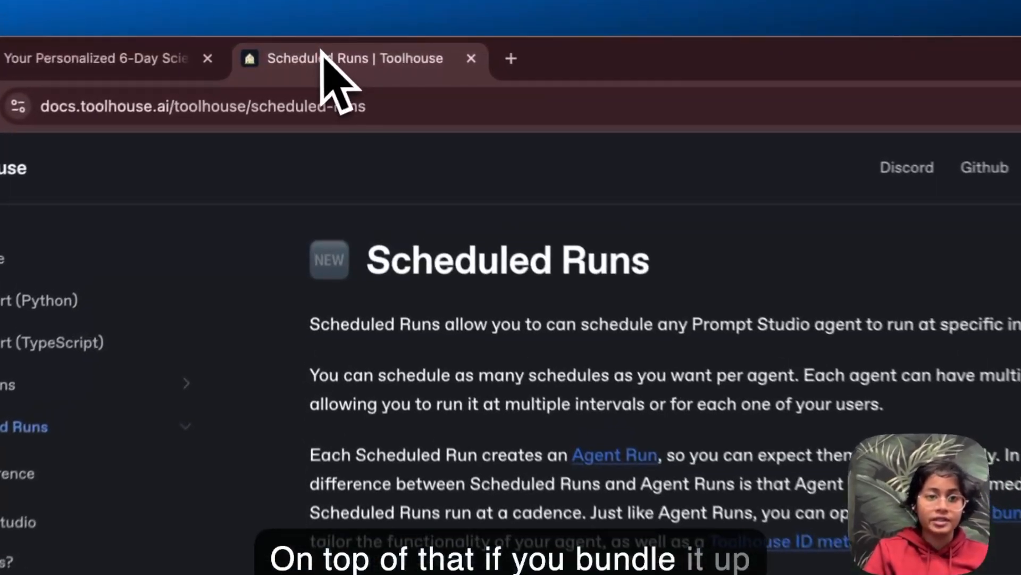